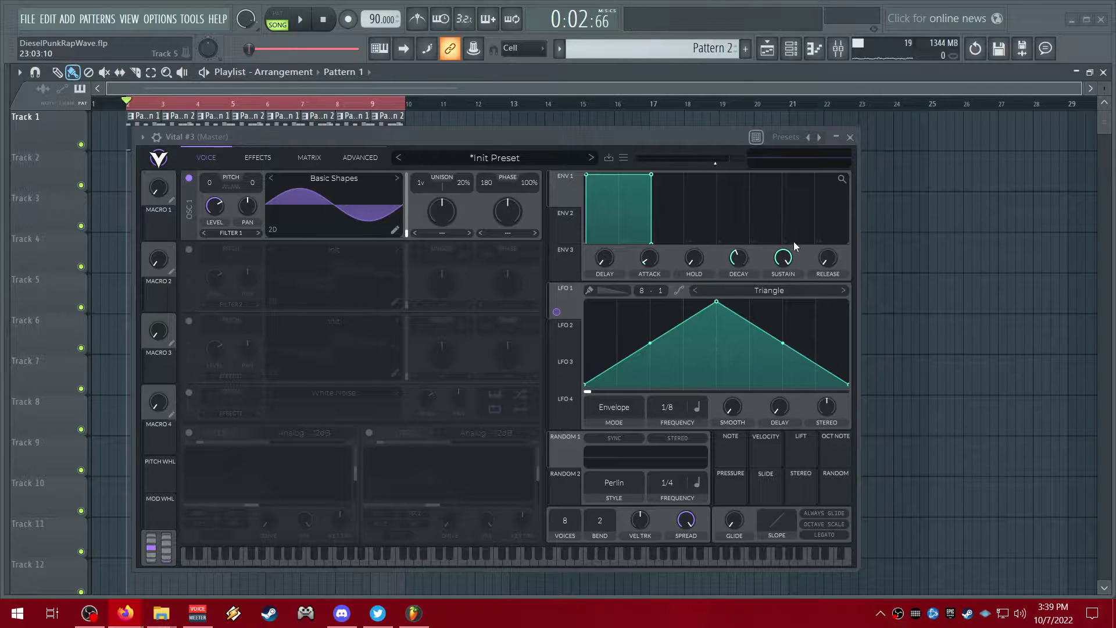
# - Switch to the browser and look through the image search results for VST plug-in synths
pyautogui.hotkey('alt', 'Tab')
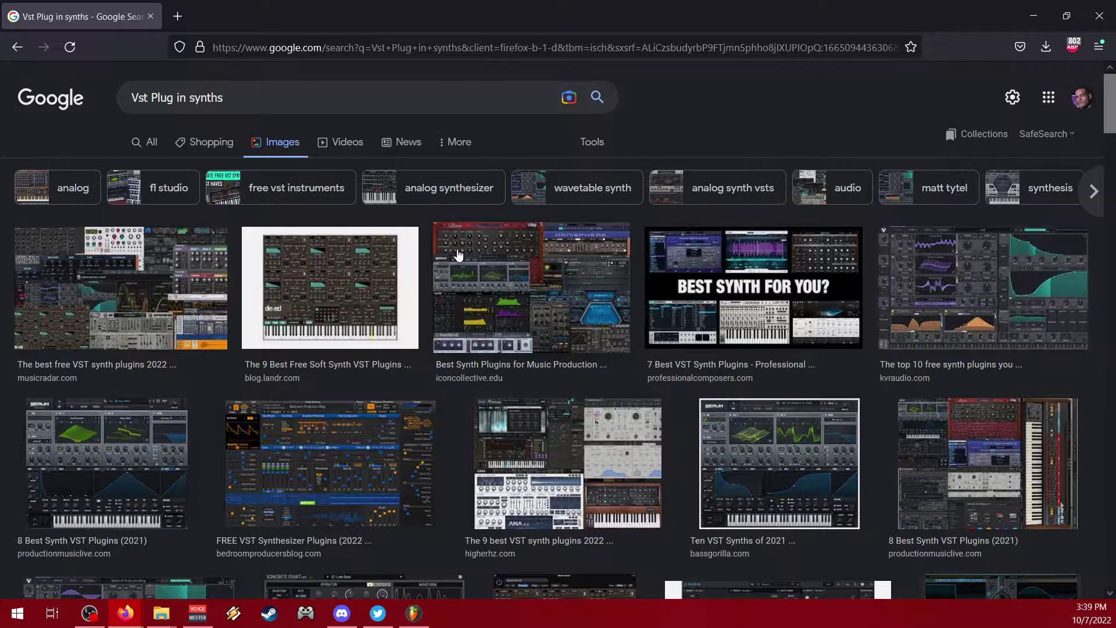
pyautogui.scroll(-6, 458, 254)
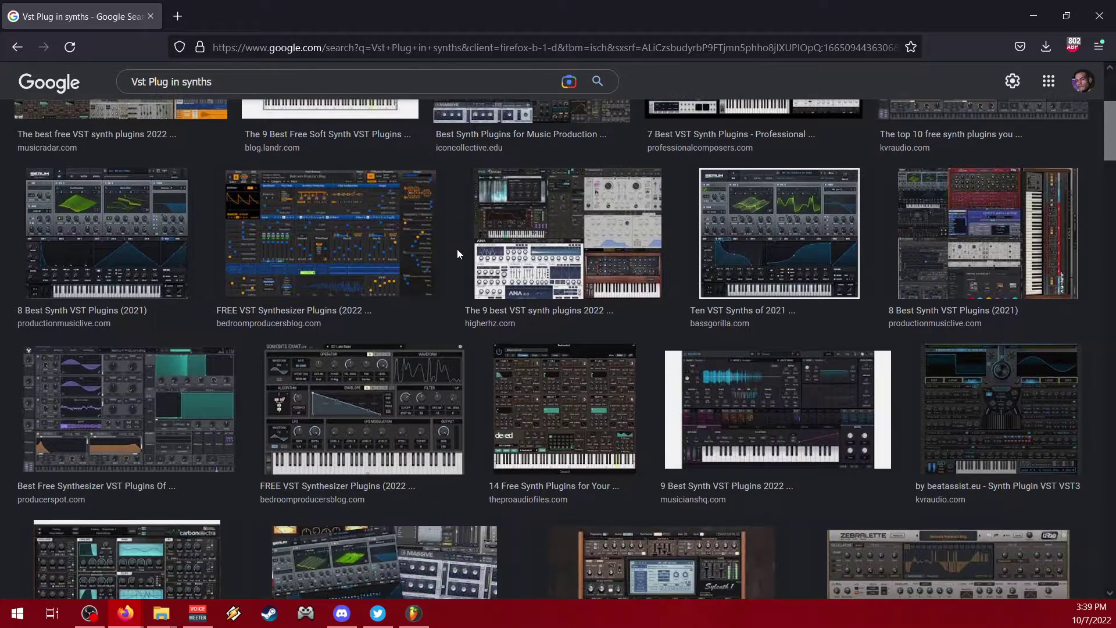
pyautogui.scroll(-14, 456, 253)
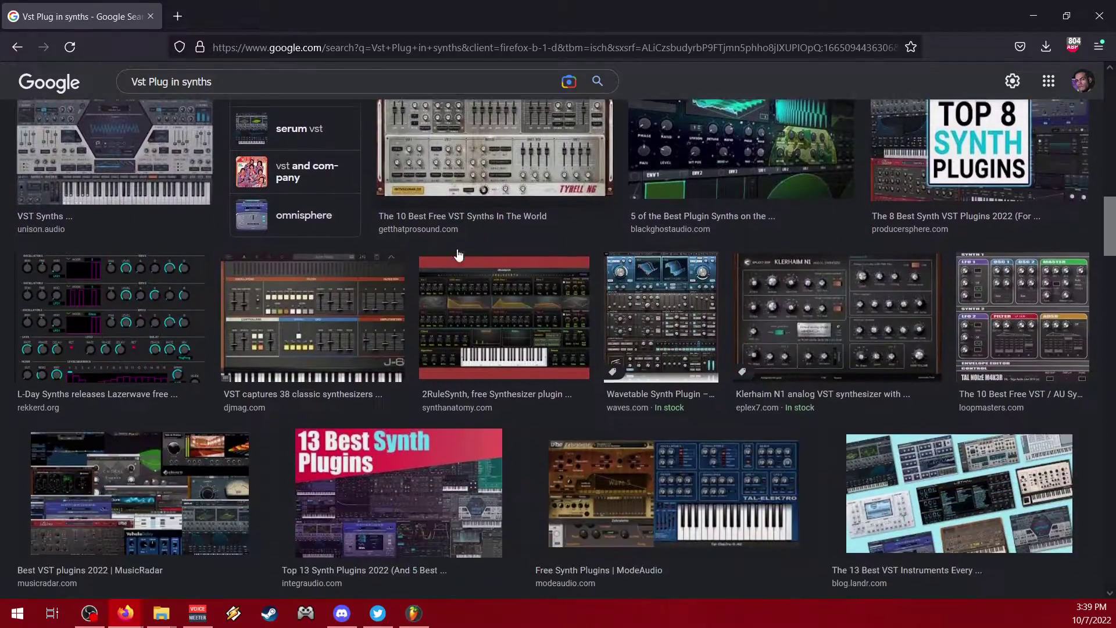
pyautogui.scroll(-15, 458, 254)
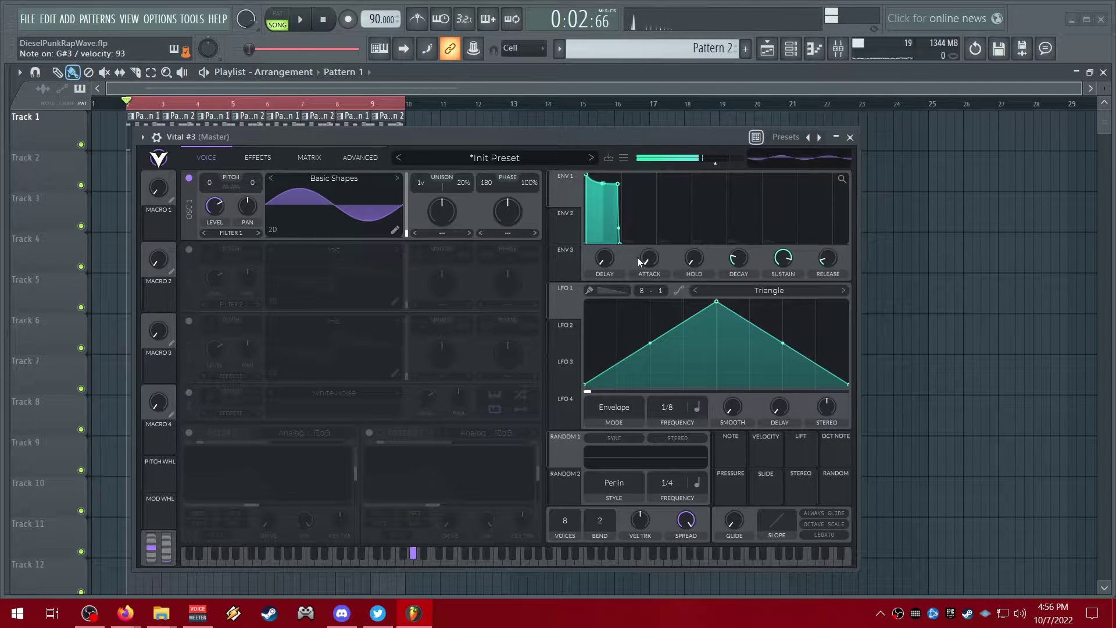
# - Raise the attack time of Envelope 1 in Vital #3 and shorten its decay
pyautogui.moveTo(645, 263)
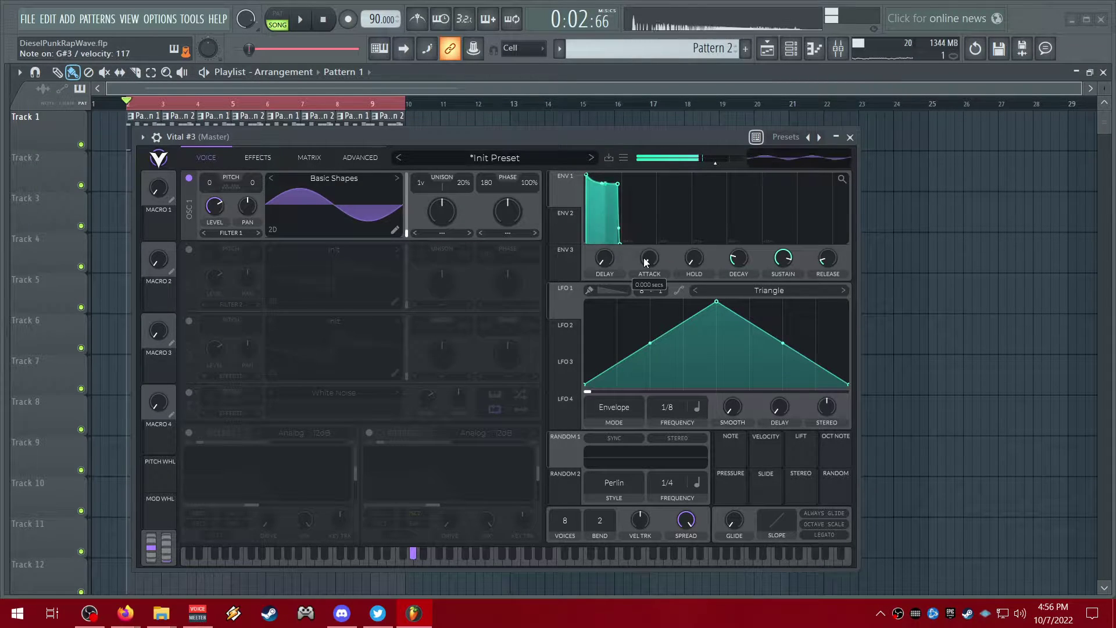
pyautogui.moveTo(645, 263); pyautogui.dragTo(640, 234)
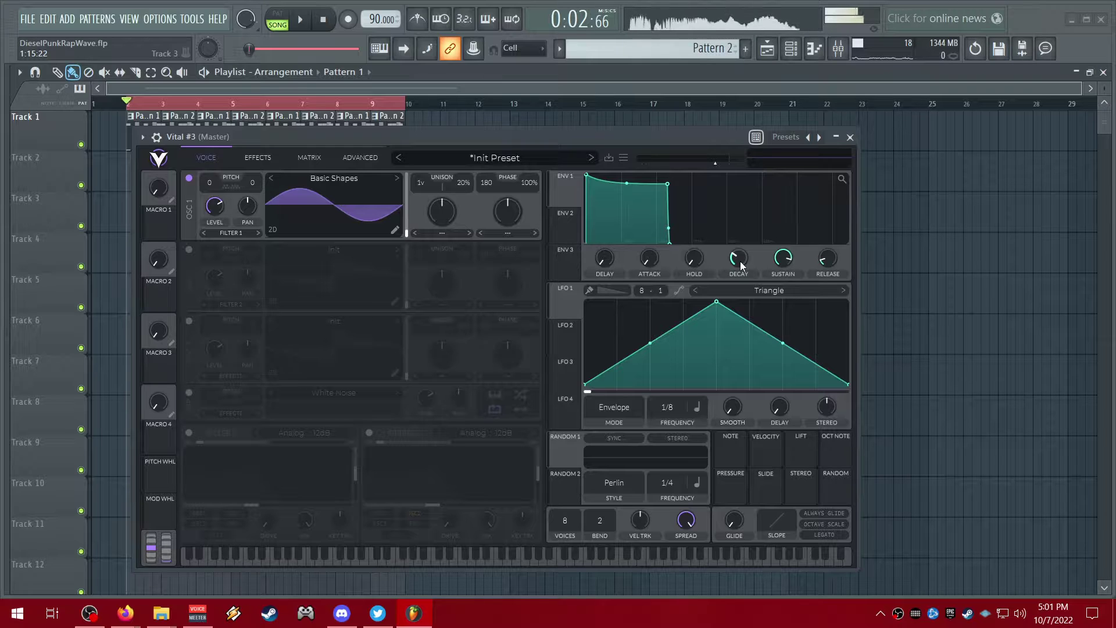
pyautogui.moveTo(740, 260)
pyautogui.mouseDown()
pyautogui.moveTo(741, 291)
pyautogui.moveTo(737, 252)
pyautogui.moveTo(748, 250)
pyautogui.moveTo(737, 267)
pyautogui.mouseUp()
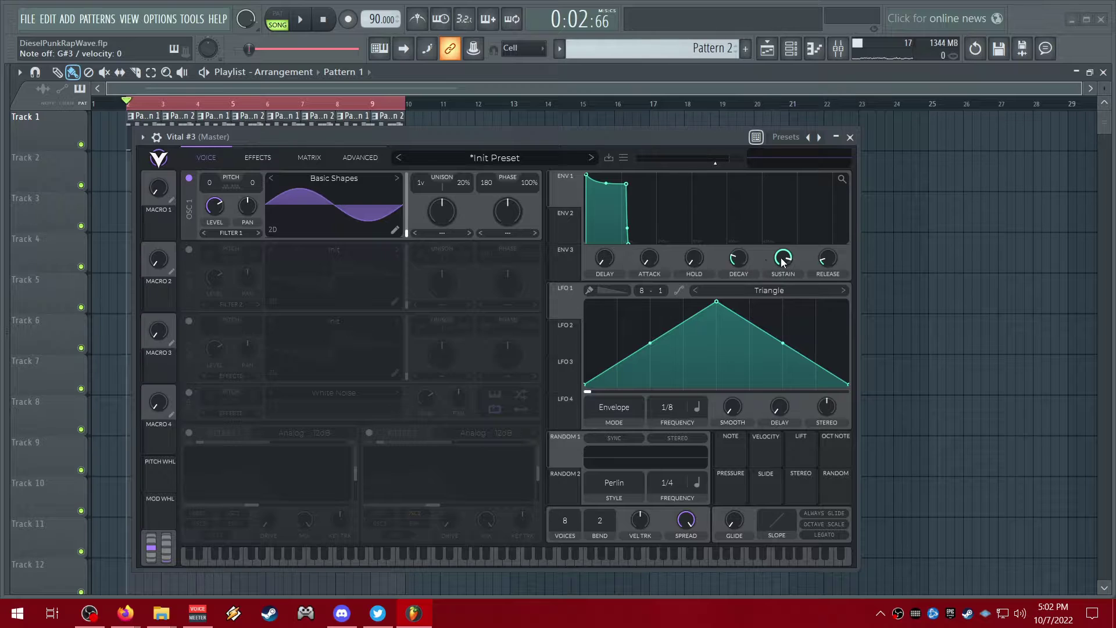
# - Lower Envelope 1's sustain to just over half and readjust its decay into a short falling curve
pyautogui.moveTo(783, 262); pyautogui.dragTo(767, 330)
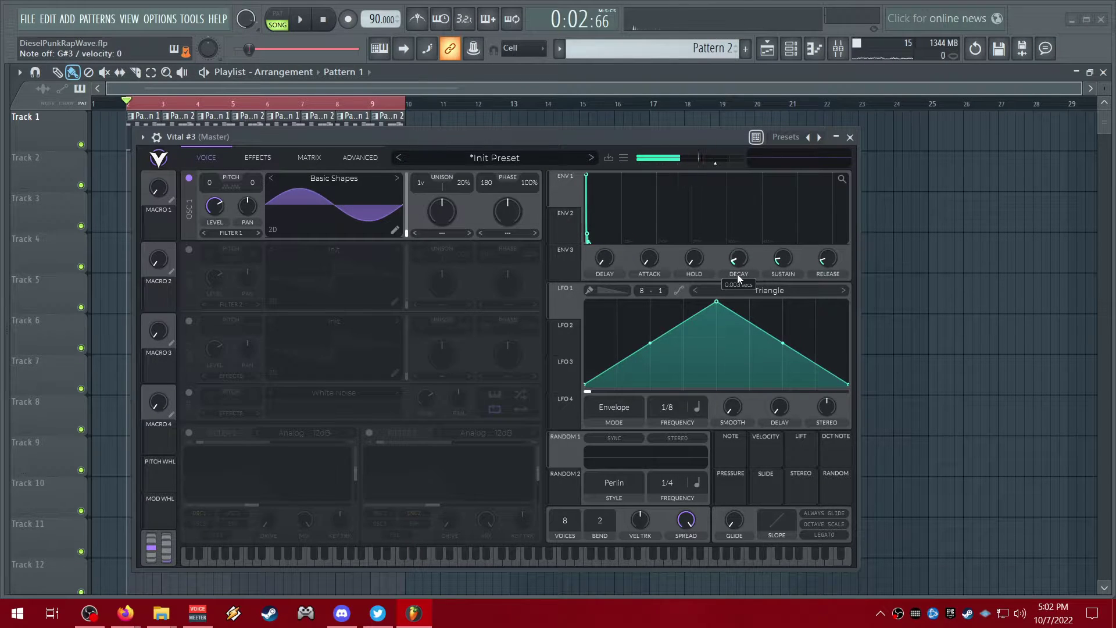
pyautogui.moveTo(737, 274); pyautogui.dragTo(785, 247)
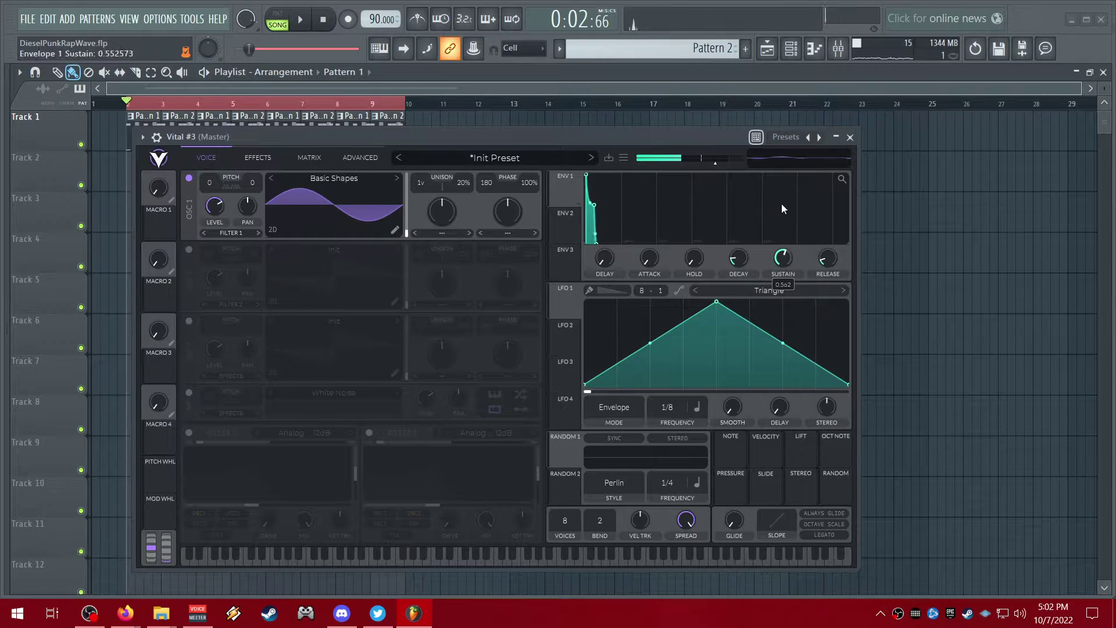
pyautogui.moveTo(727, 186); pyautogui.dragTo(641, 206)
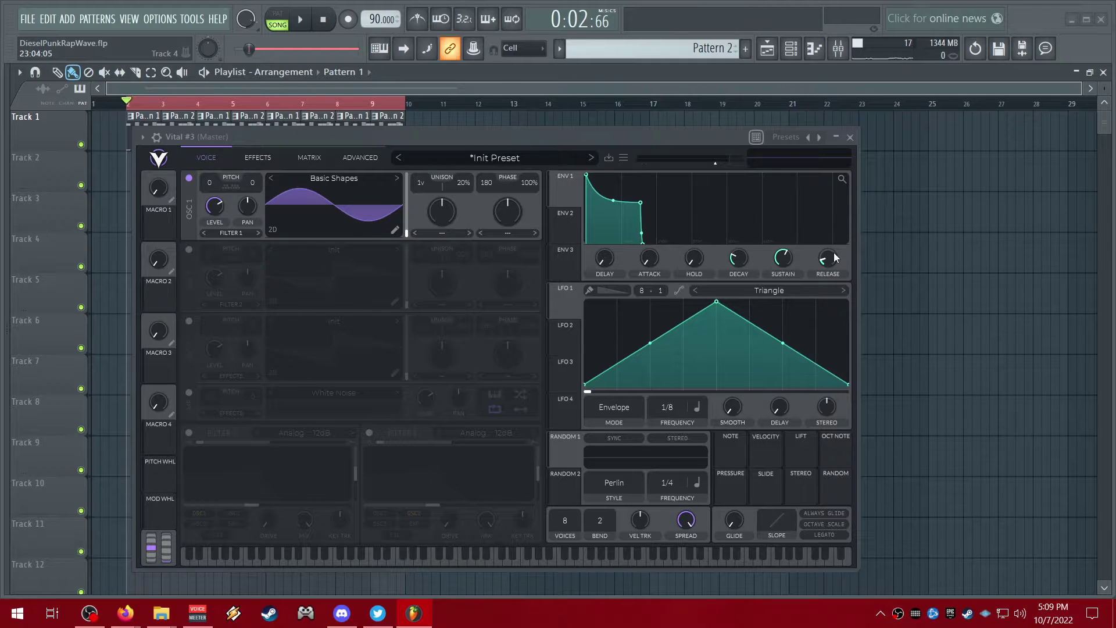
# - Set Envelope 1's release to about 0.633 seconds, bow its release curve outward and play a test note
pyautogui.moveTo(833, 252); pyautogui.dragTo(827, 219)
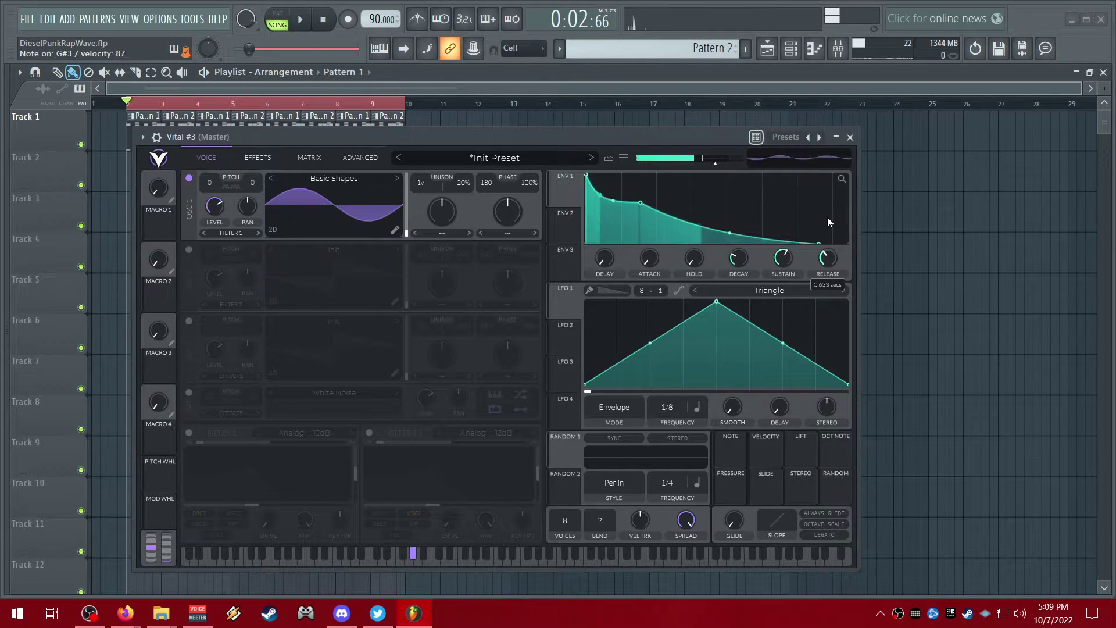
pyautogui.moveTo(736, 232); pyautogui.dragTo(738, 173)
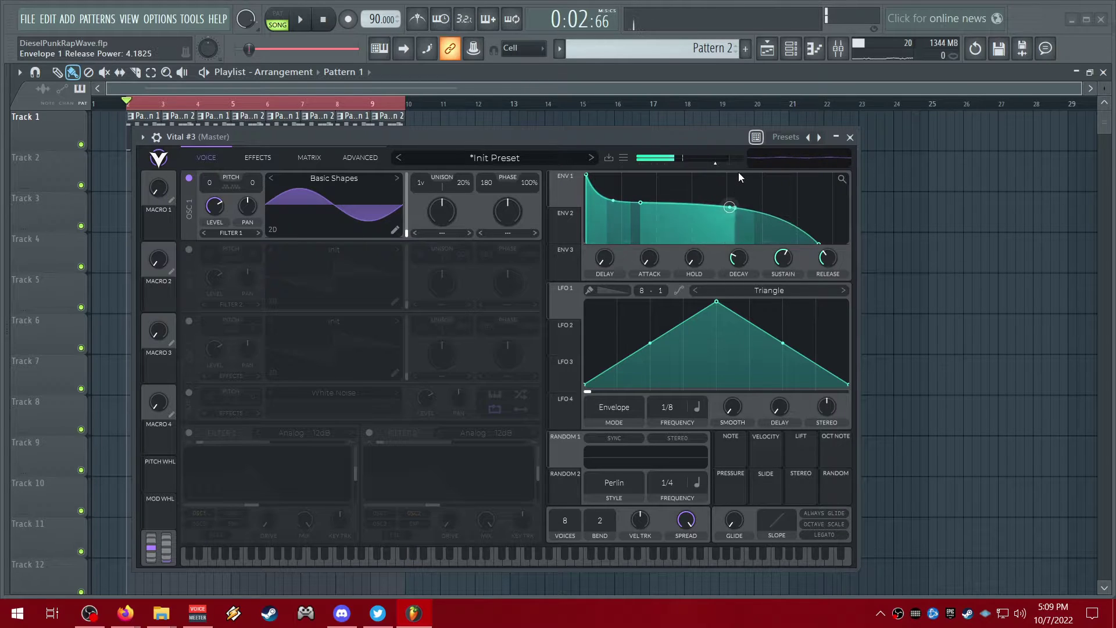
pyautogui.press('h')
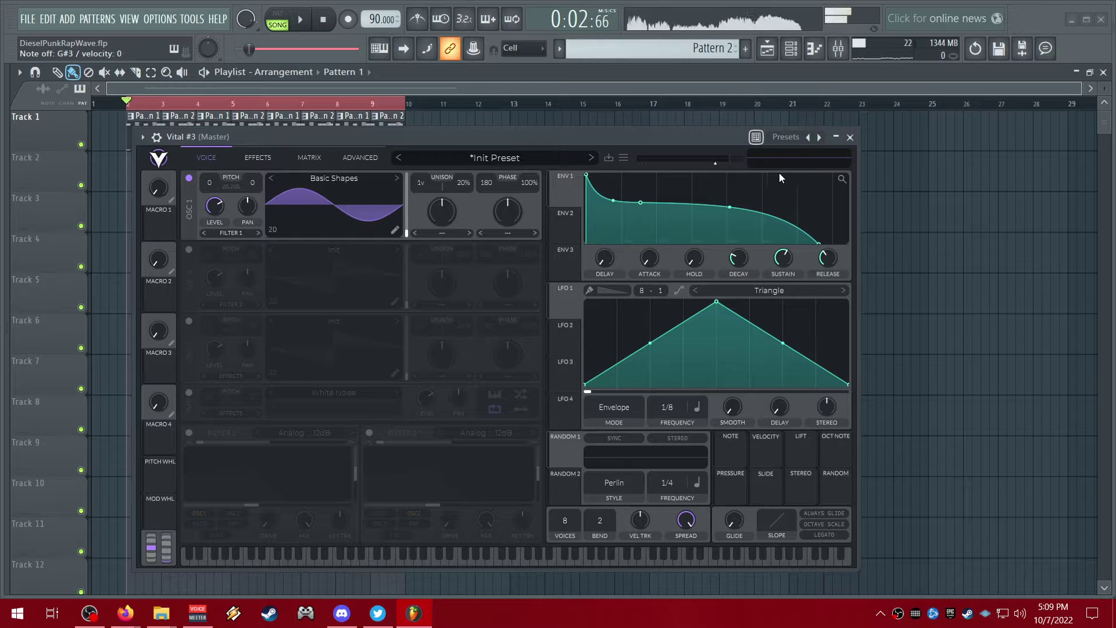
# - Try a longer and a shorter Envelope 1 release time, and bend the release curve inward
pyautogui.moveTo(831, 260); pyautogui.dragTo(832, 242)
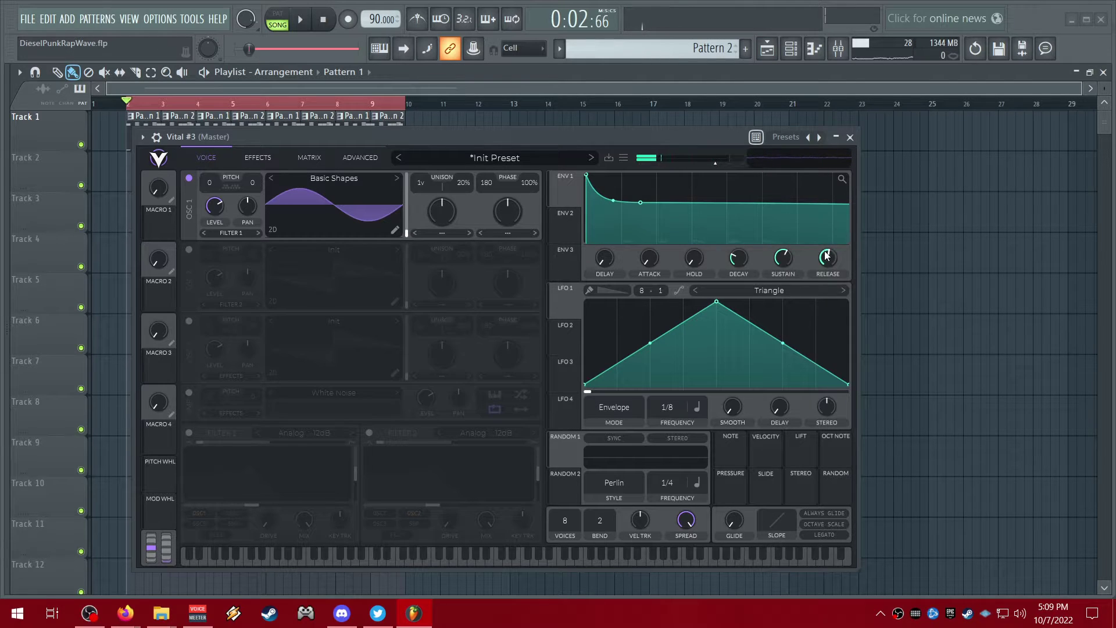
pyautogui.moveTo(826, 256); pyautogui.dragTo(824, 284)
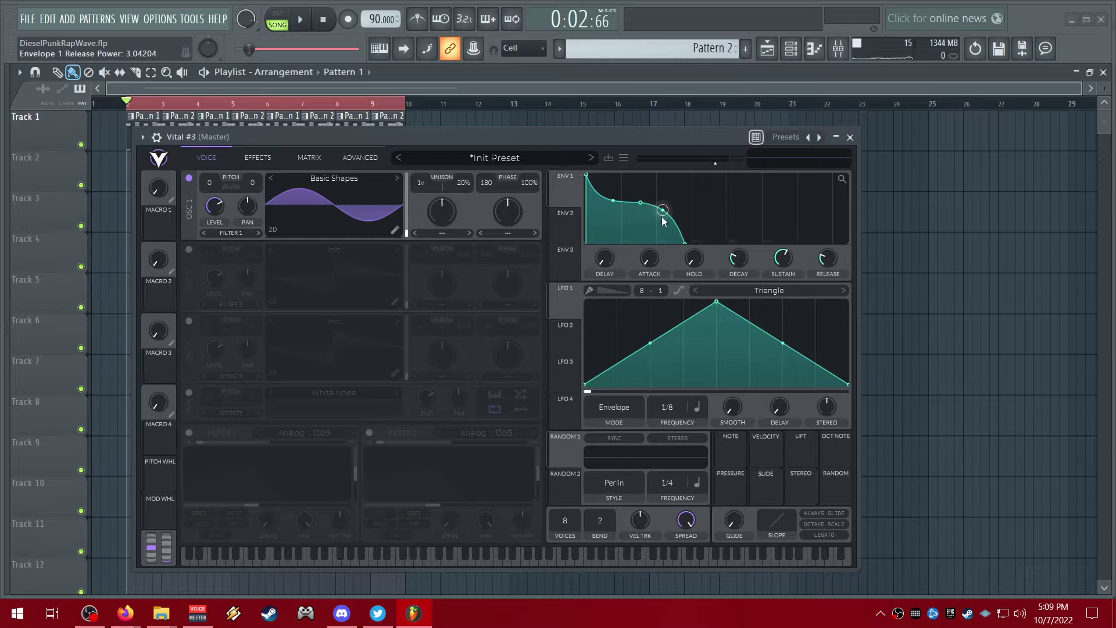
pyautogui.moveTo(663, 221); pyautogui.dragTo(640, 280)
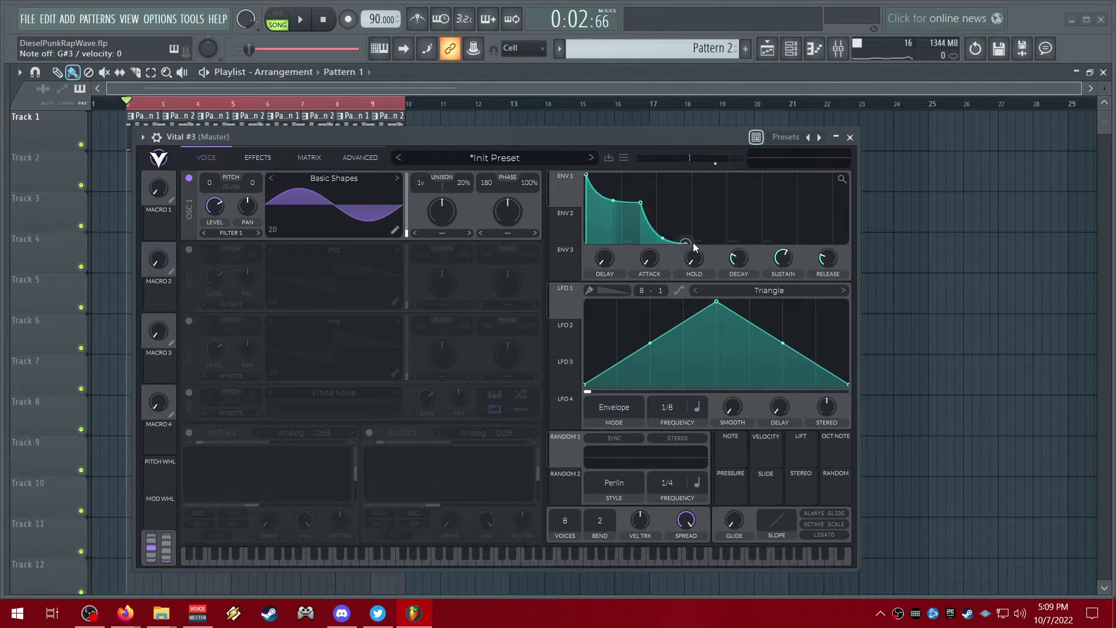
# - Stretch Envelope 1's release almost to the end of its graph and vary the bend of the release curve
pyautogui.moveTo(694, 247); pyautogui.dragTo(846, 241)
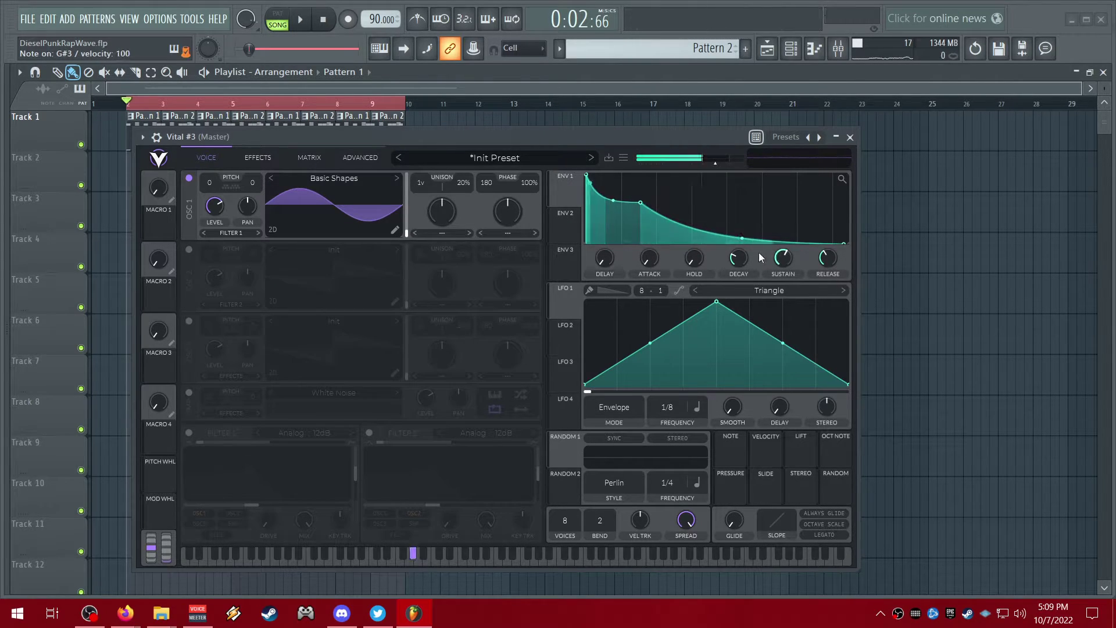
pyautogui.moveTo(741, 238)
pyautogui.mouseDown()
pyautogui.moveTo(748, 205)
pyautogui.moveTo(746, 245)
pyautogui.mouseUp()
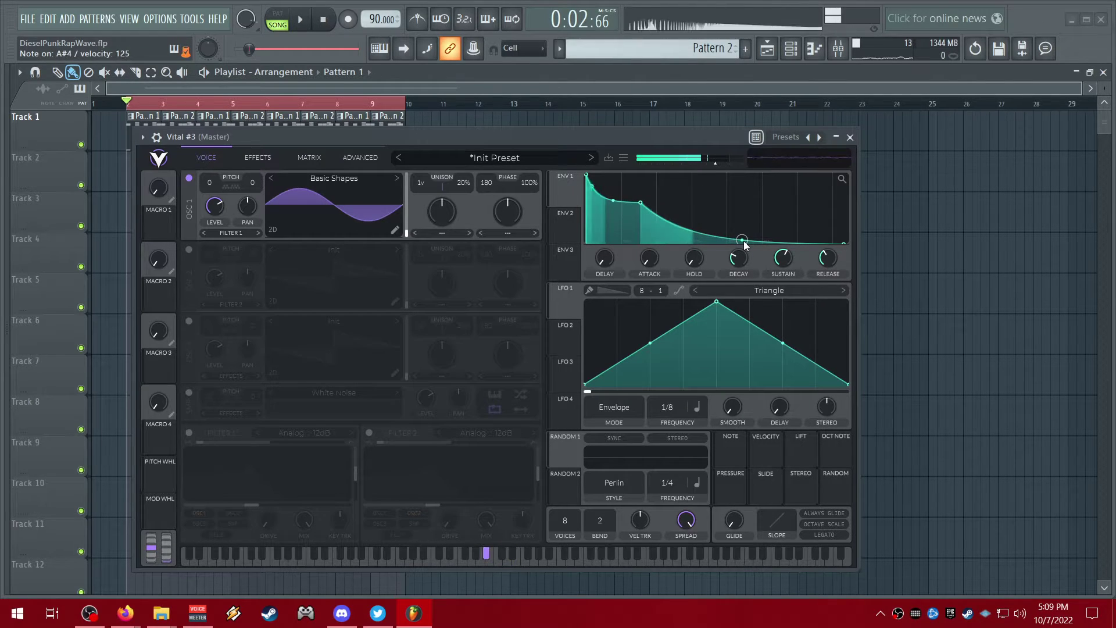
pyautogui.moveTo(746, 244); pyautogui.dragTo(756, 155)
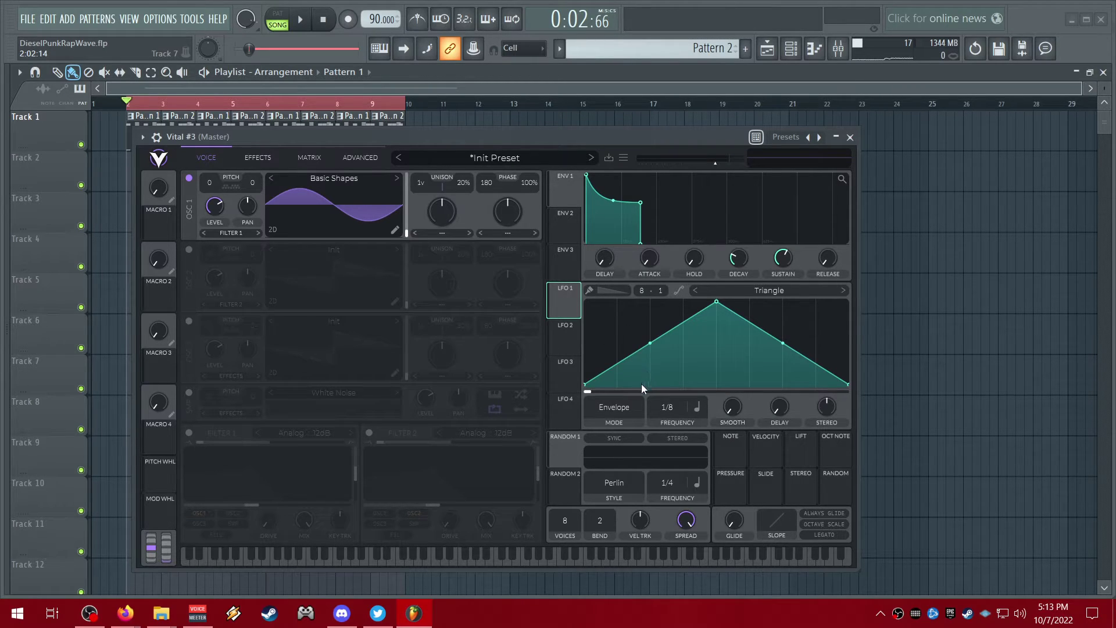
# - Reshape LFO 1 from a triangle into a downward slope starting at full height, with an inward curve
pyautogui.click(635, 407)
pyautogui.moveTo(650, 343); pyautogui.dragTo(584, 277)
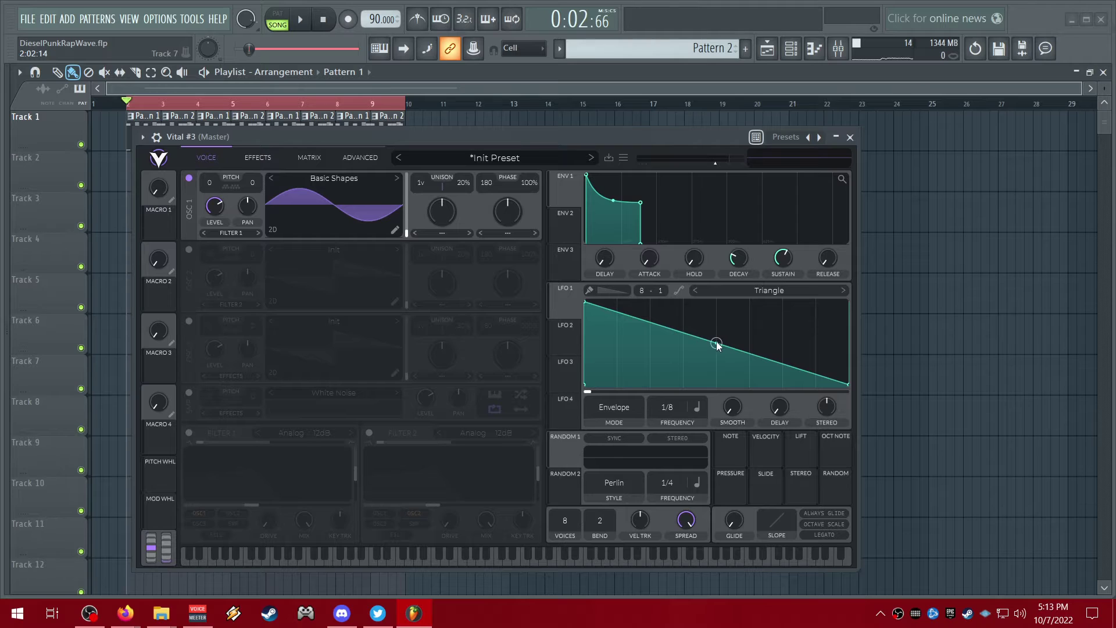
pyautogui.moveTo(716, 344); pyautogui.dragTo(703, 367)
# - Assign LFO 1 to oscillator 1's wavetable position and reduce the modulation amount to about 0.78
pyautogui.moveTo(569, 294); pyautogui.dragTo(401, 217)
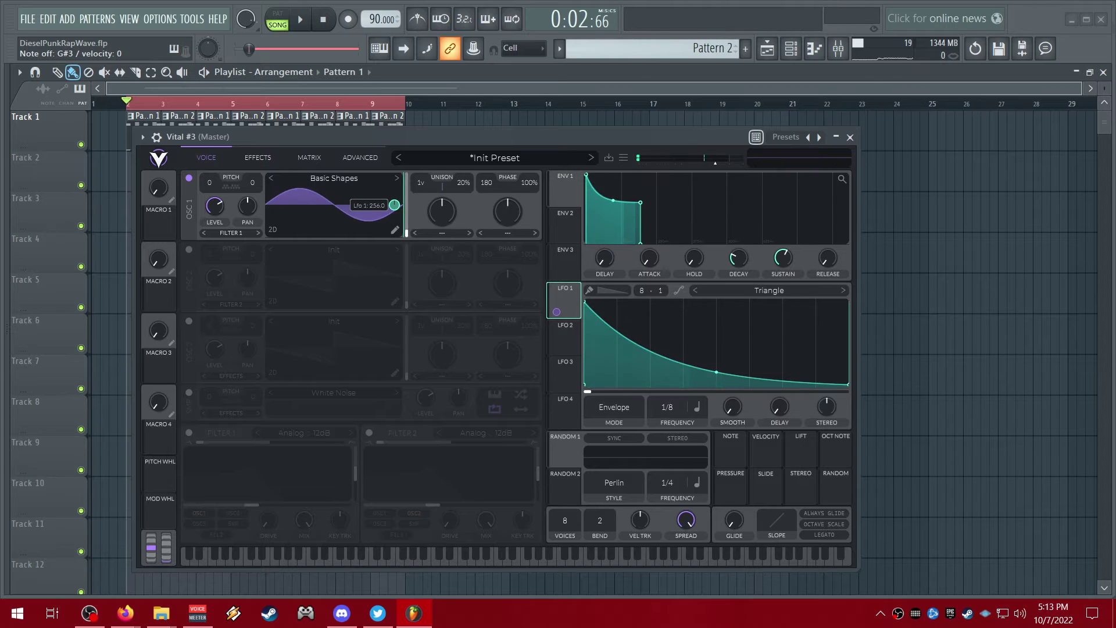
pyautogui.moveTo(399, 206)
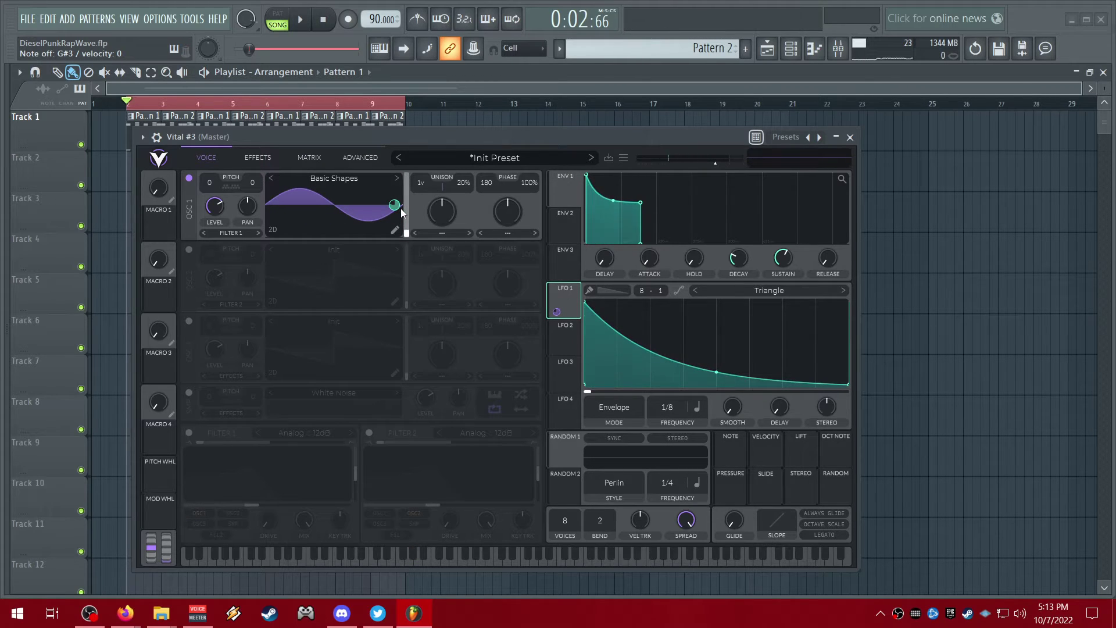
pyautogui.moveTo(400, 208); pyautogui.dragTo(399, 207)
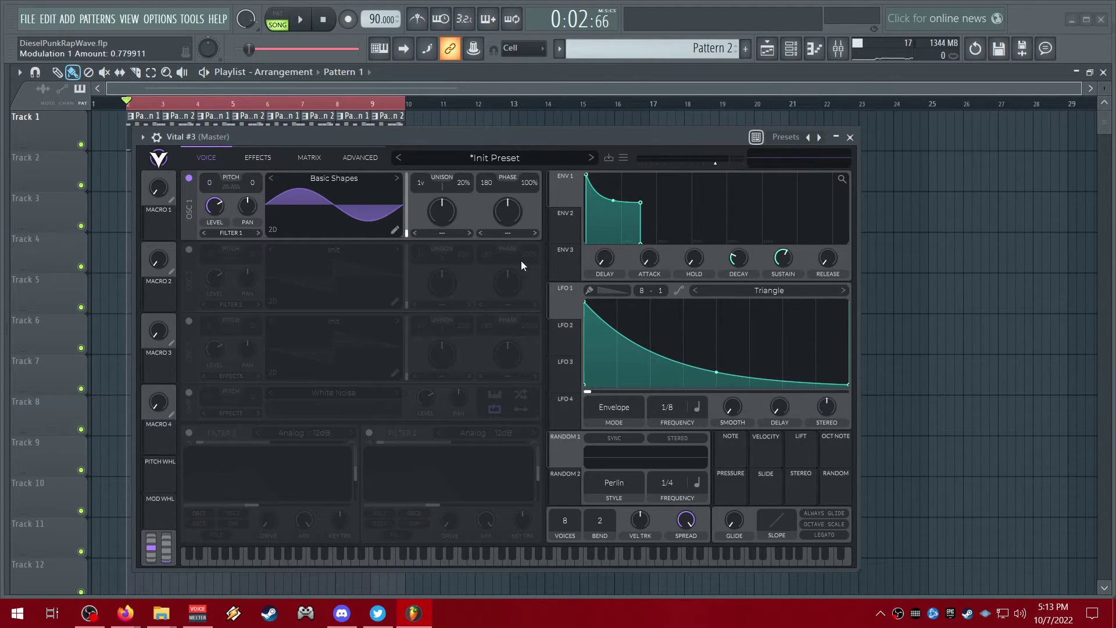
# - Assign LFO 1 to oscillator 1's level and bend the LFO 1 curve further inward for a steeper falloff
pyautogui.moveTo(562, 300); pyautogui.dragTo(277, 252)
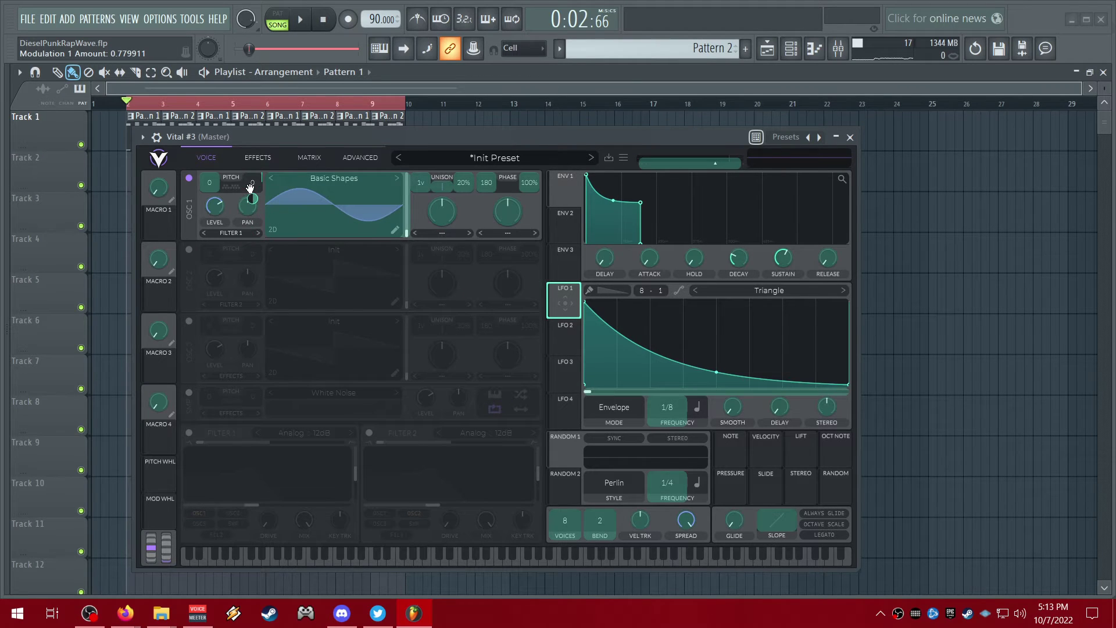
pyautogui.moveTo(213, 185); pyautogui.dragTo(214, 185)
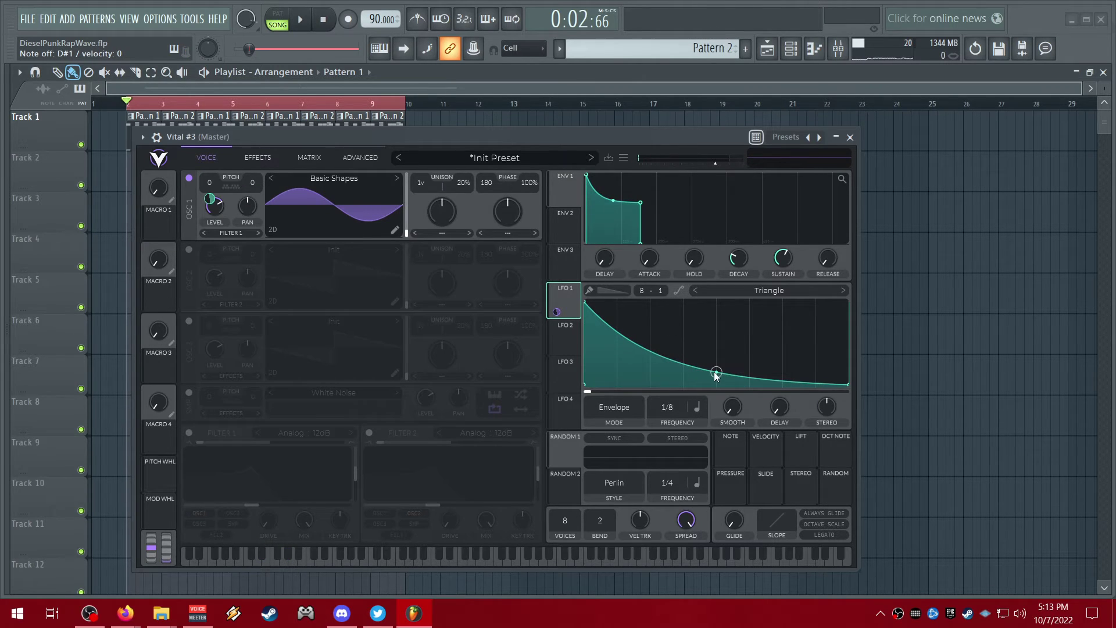
pyautogui.moveTo(716, 374); pyautogui.dragTo(696, 409)
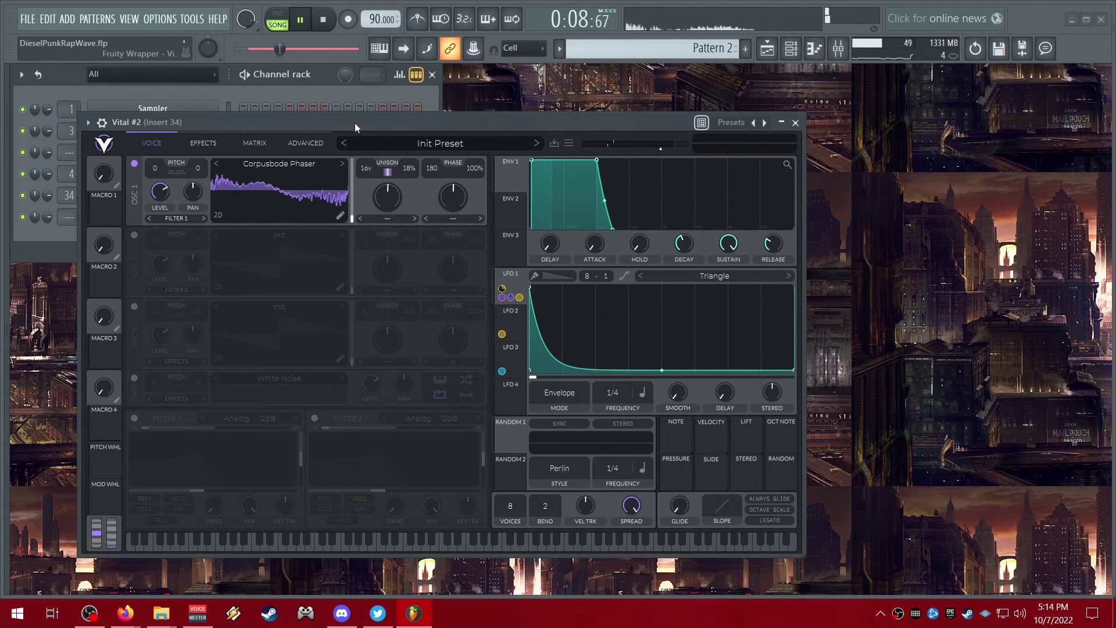
# - Inspect the Vital #2, Vital and Vital #3 instruments from the channel rack during playback, returning to Vital #2
pyautogui.moveTo(354, 124); pyautogui.dragTo(513, 139)
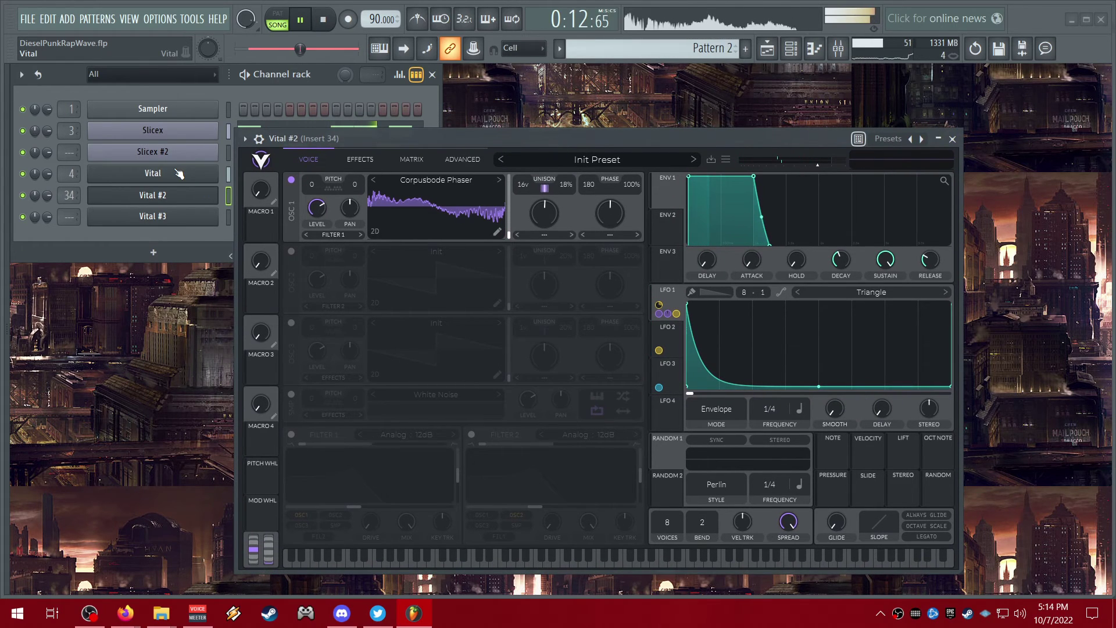
pyautogui.click(153, 173)
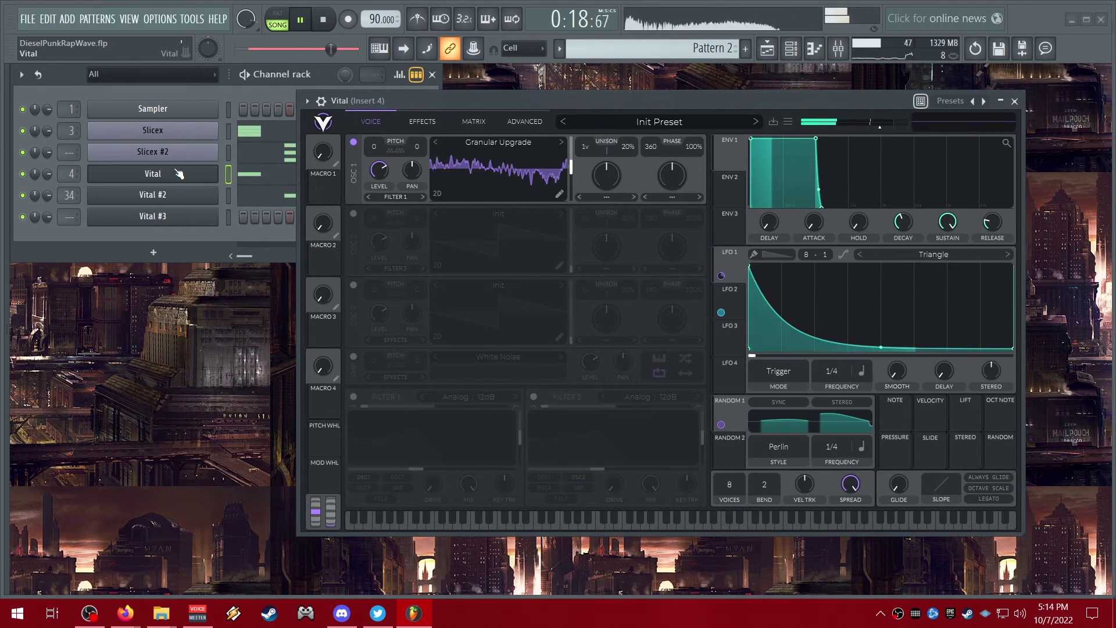
pyautogui.click(195, 220)
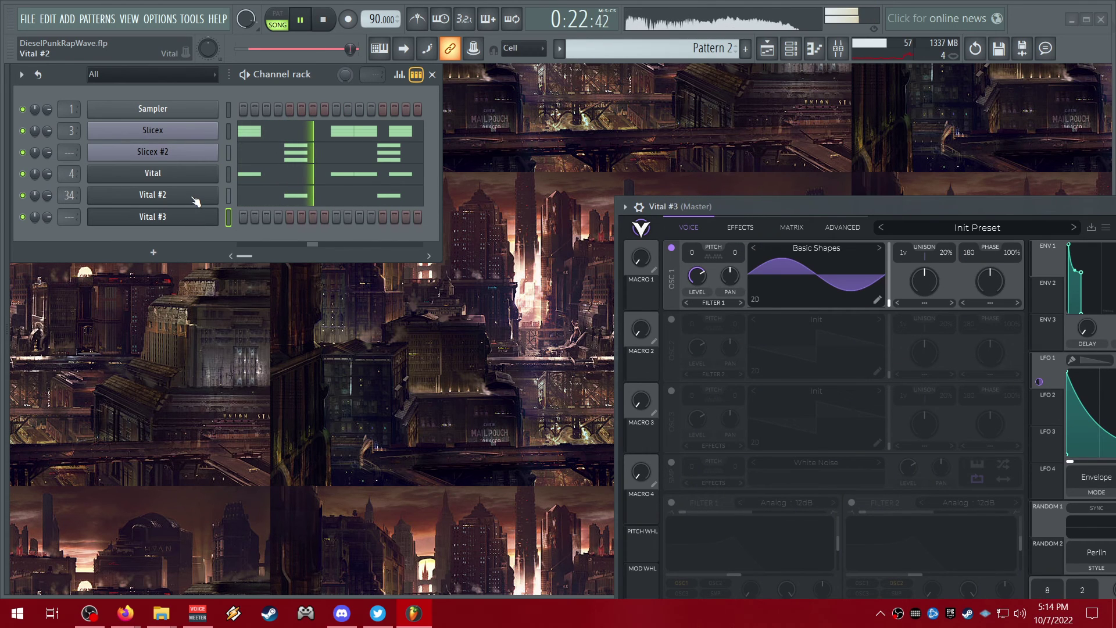
pyautogui.click(194, 201)
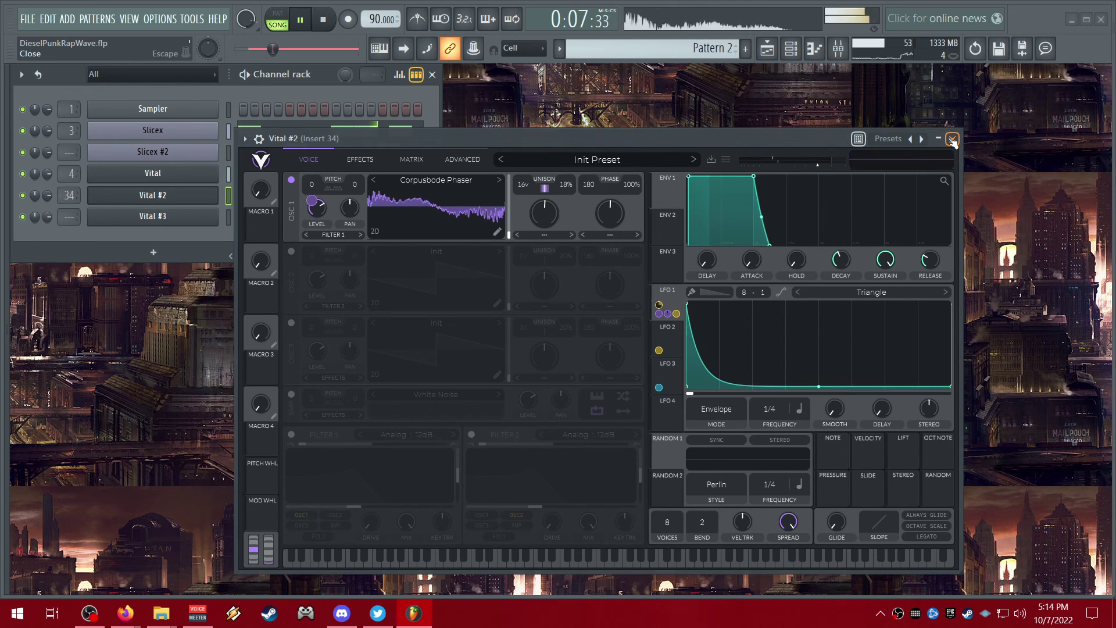
# - Stop the song playback and close the Vital #2 instrument window
pyautogui.press('space')
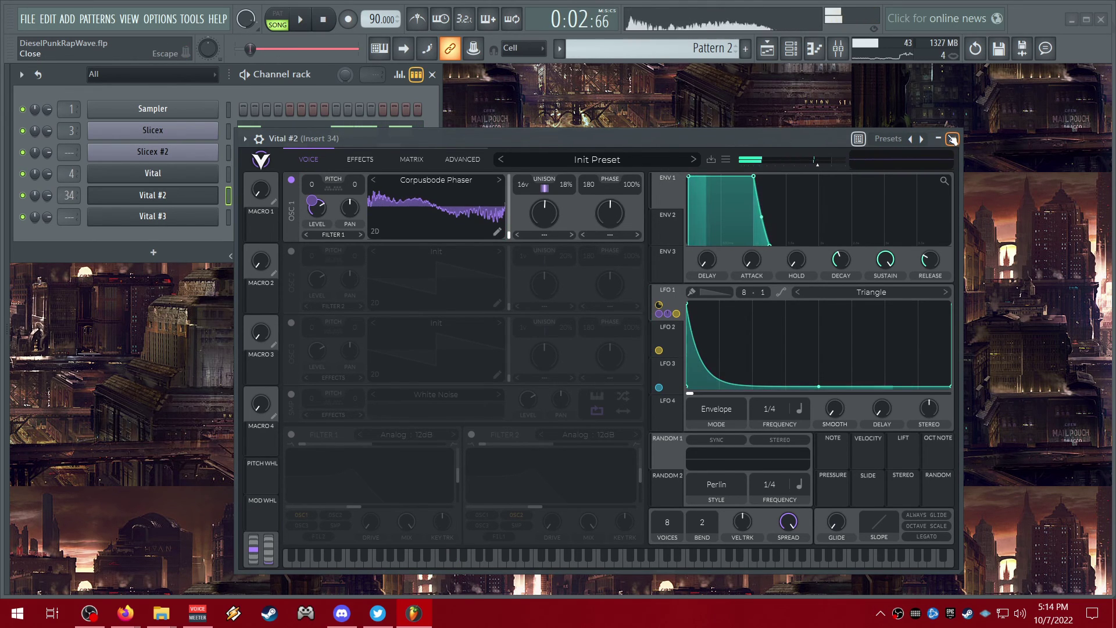
pyautogui.click(952, 139)
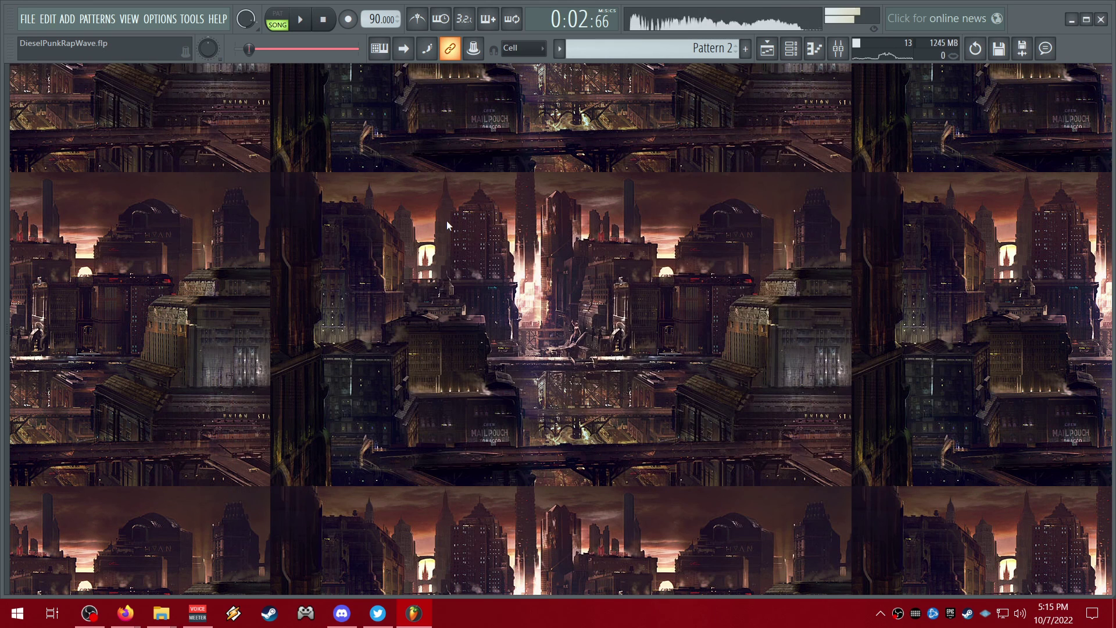